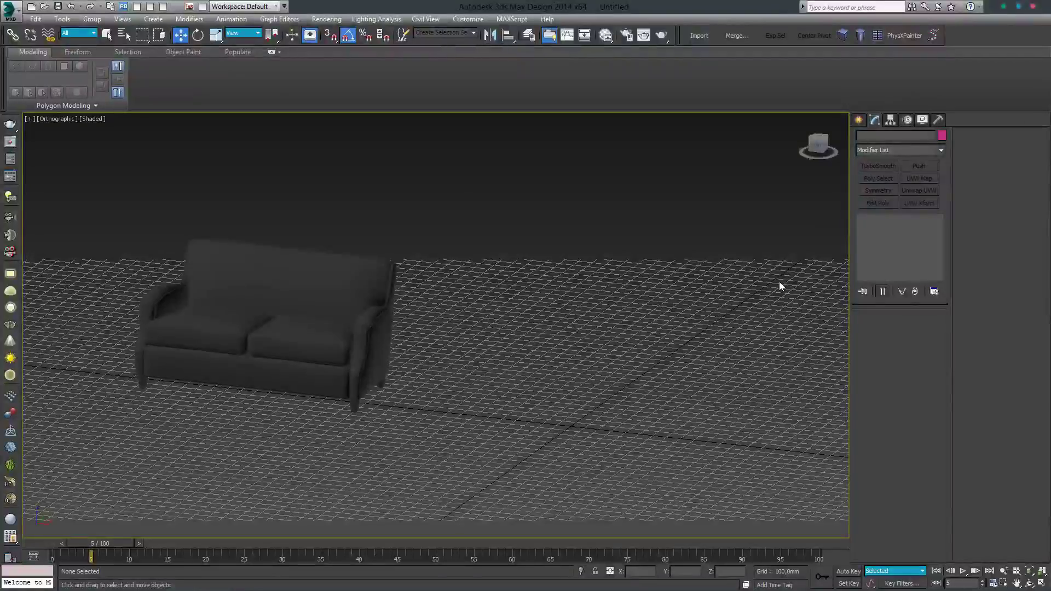
- Merge all objects from CB_Landyn_Throw_2011_VrayFur.max, choosing All in the Merge list
{"action": "left_click", "coordinate": [19, 16]}
{"action": "mouse_move", "coordinate": [38, 154]}
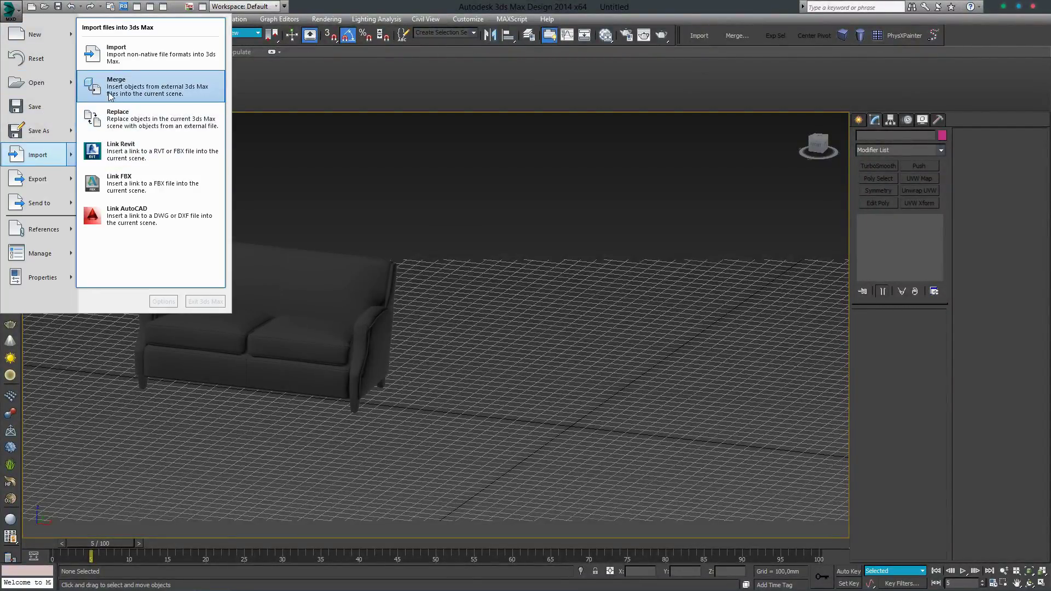
{"action": "left_click", "coordinate": [137, 87]}
{"action": "left_click", "coordinate": [148, 93]}
{"action": "double_click", "coordinate": [149, 93]}
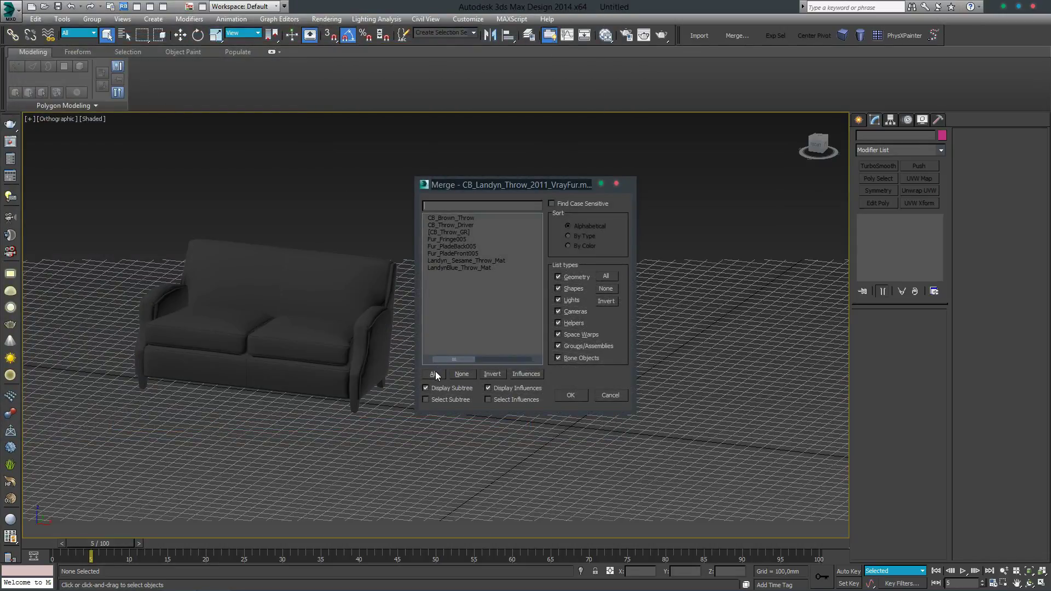
{"action": "left_click", "coordinate": [435, 374]}
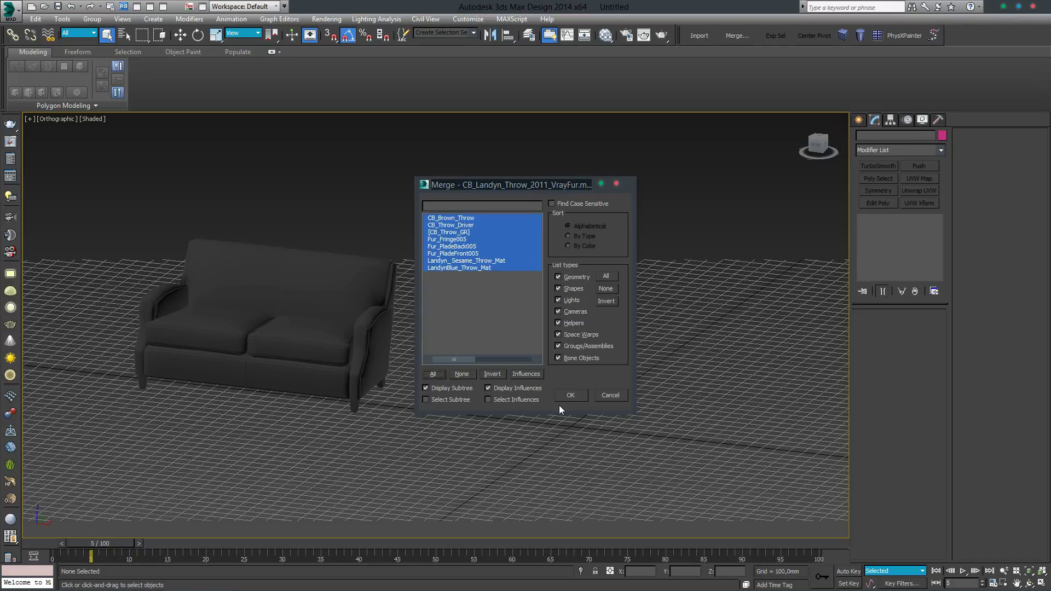
{"action": "left_click", "coordinate": [569, 395]}
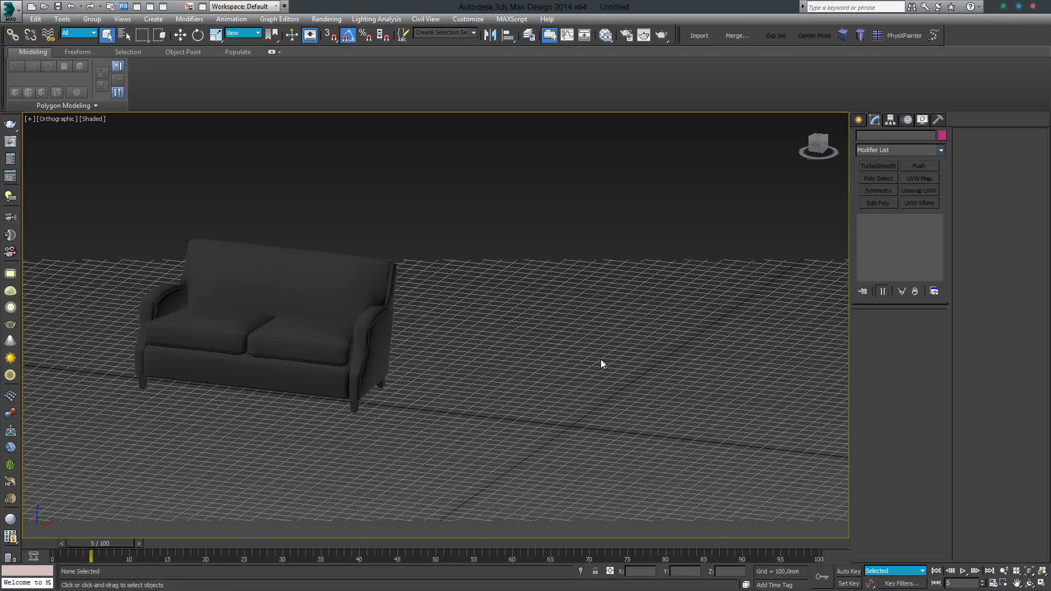
- Select the fur throw panel together with the sofa
{"action": "left_click", "coordinate": [663, 349]}
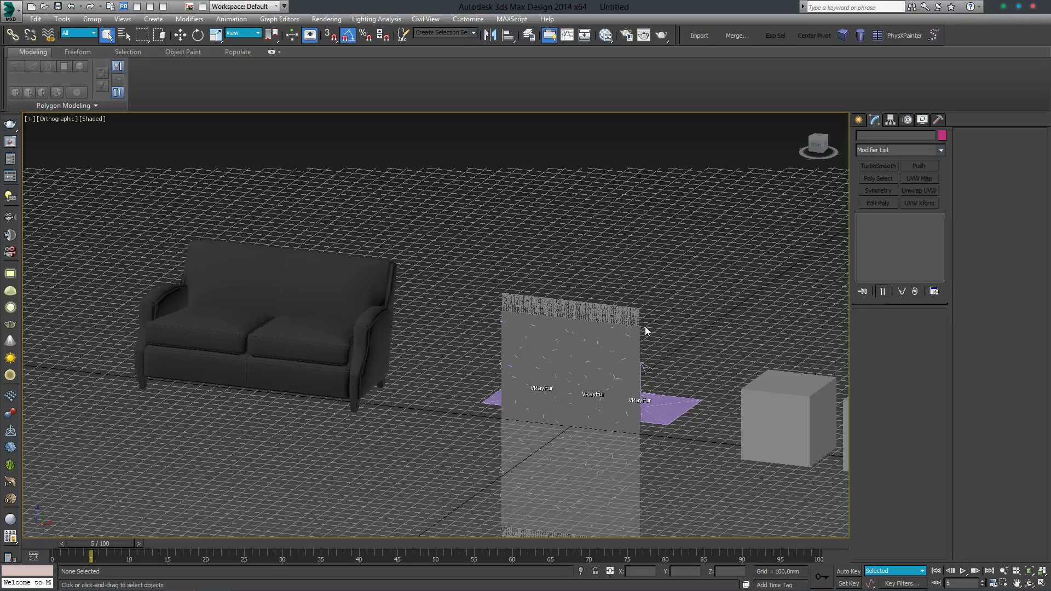
{"action": "scroll", "coordinate": [645, 326], "scroll_direction": "up", "scroll_amount": 5}
{"action": "left_click", "coordinate": [620, 303]}
{"action": "scroll", "coordinate": [624, 312], "scroll_direction": "down", "scroll_amount": 3}
{"action": "scroll", "coordinate": [623, 312], "scroll_direction": "down", "scroll_amount": 3}
{"action": "left_click", "coordinate": [253, 287], "text": "ctrl"}
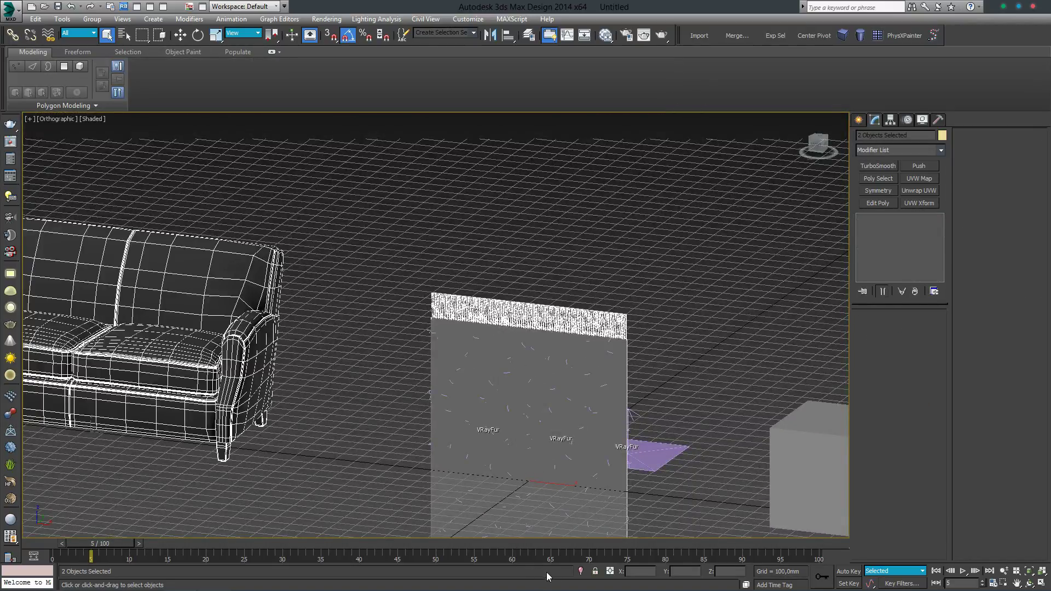
- Isolate the sofa and panel, and show the panel's Morpher channel list
{"action": "left_click", "coordinate": [581, 572]}
{"action": "left_click", "coordinate": [566, 398]}
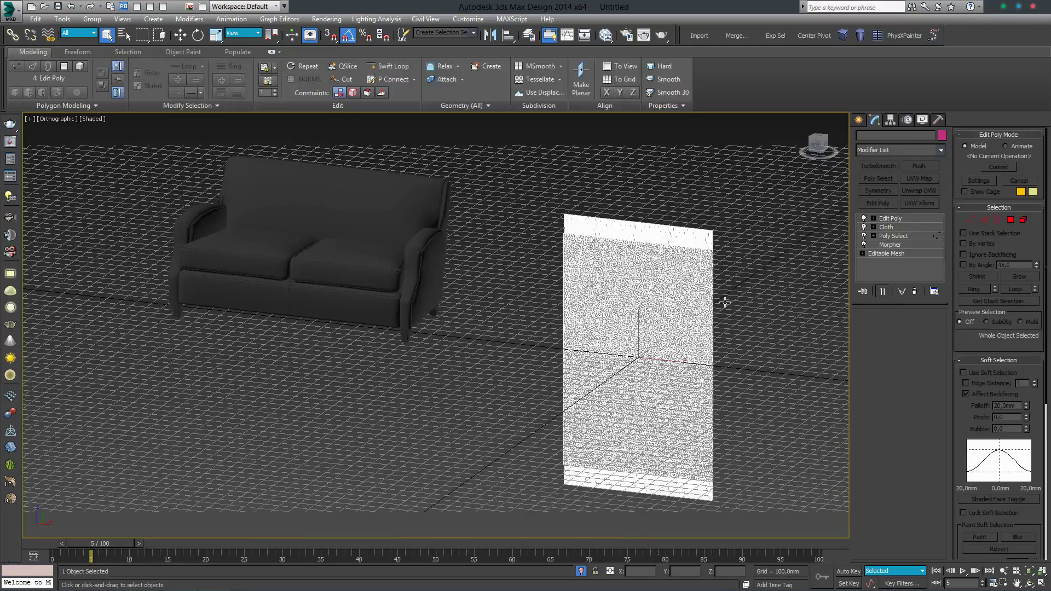
{"action": "left_click", "coordinate": [898, 245]}
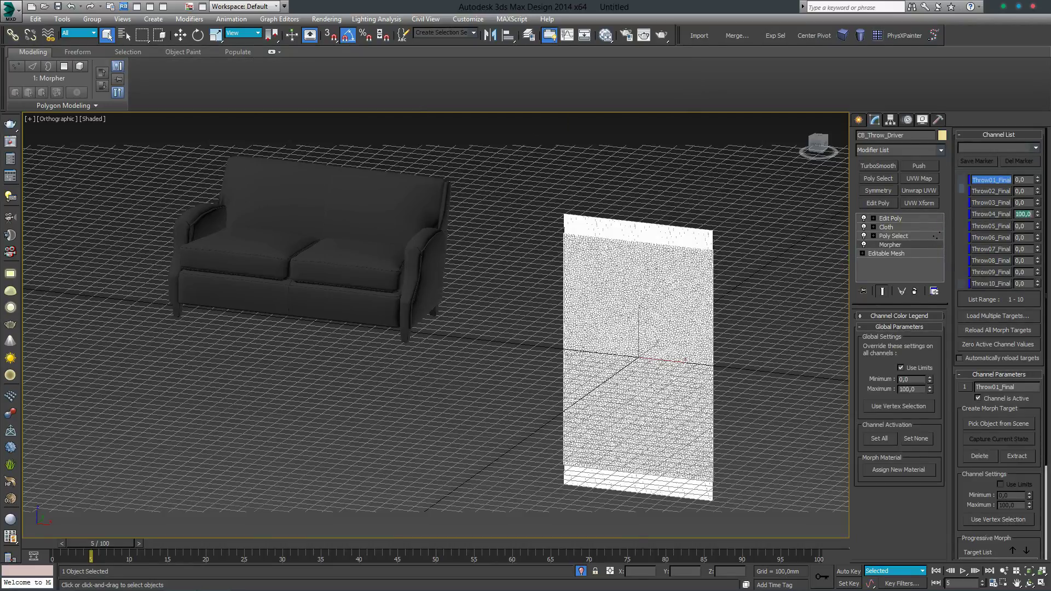
- Show the throw's Morpher end-result shape and move it over the sofa's back and arm
{"action": "left_click", "coordinate": [883, 293]}
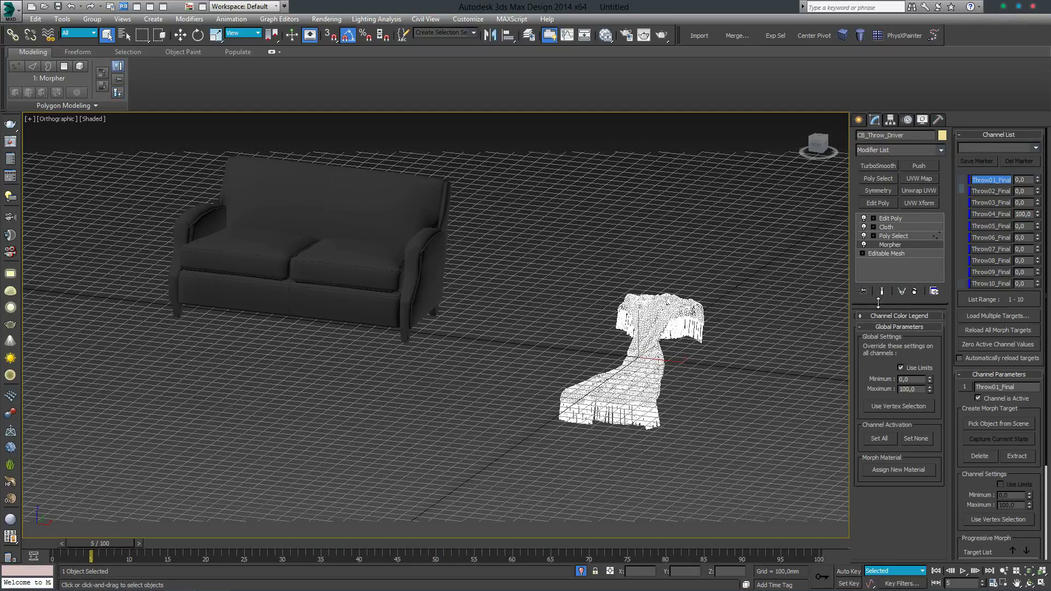
{"action": "middle_click_drag", "start_coordinate": [775, 312], "coordinate": [804, 338]}
{"action": "key", "text": "w"}
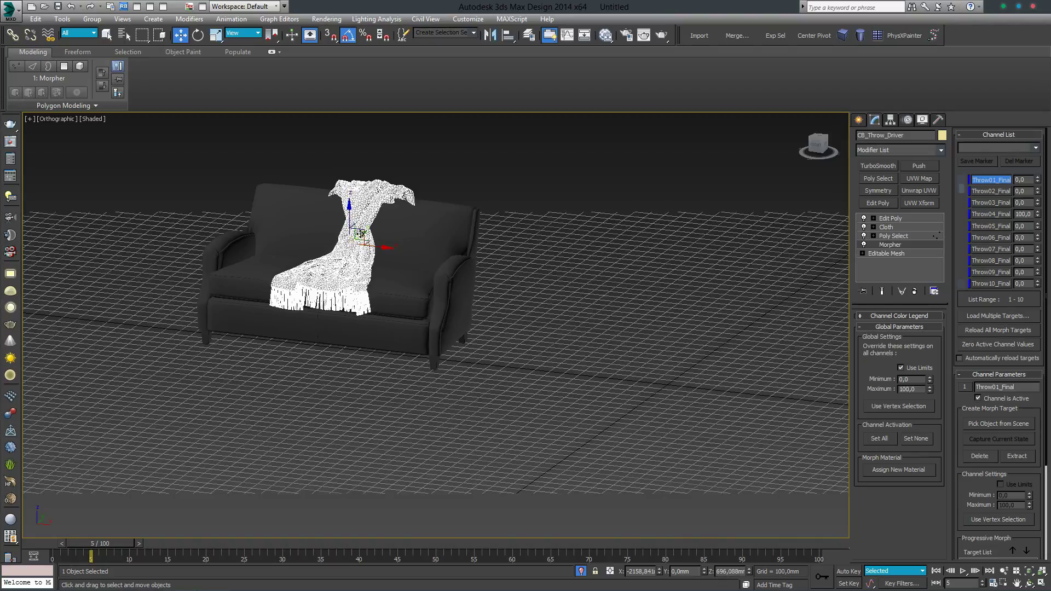
{"action": "scroll", "coordinate": [365, 233], "scroll_direction": "up", "scroll_amount": 4}
{"action": "middle_click_drag", "start_coordinate": [365, 233], "coordinate": [357, 245], "text": "alt"}
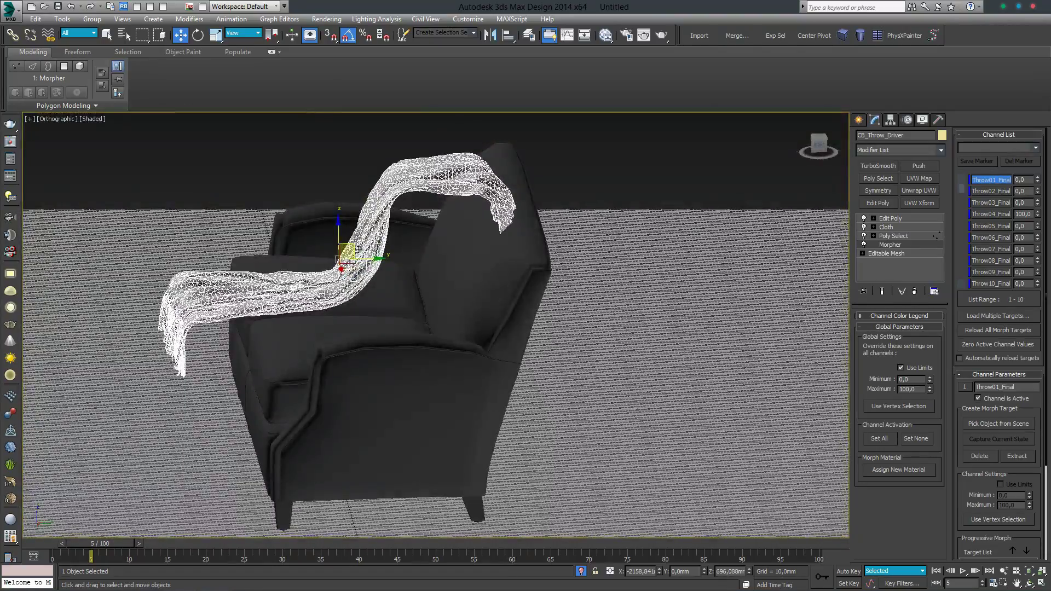
{"action": "left_click_drag", "start_coordinate": [411, 266], "coordinate": [415, 259]}
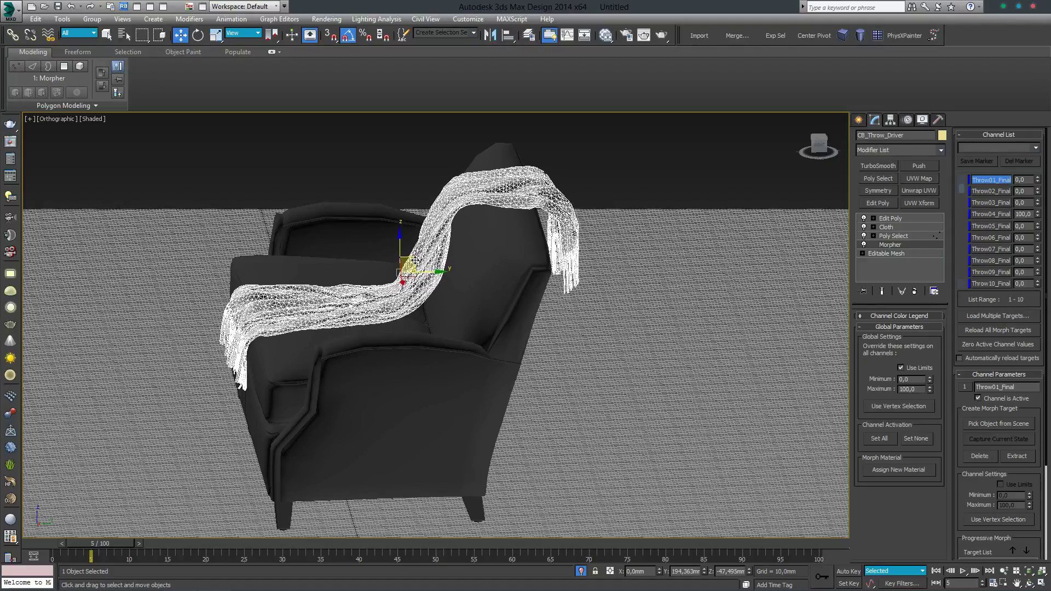
{"action": "middle_click_drag", "start_coordinate": [415, 259], "coordinate": [411, 246], "text": "alt"}
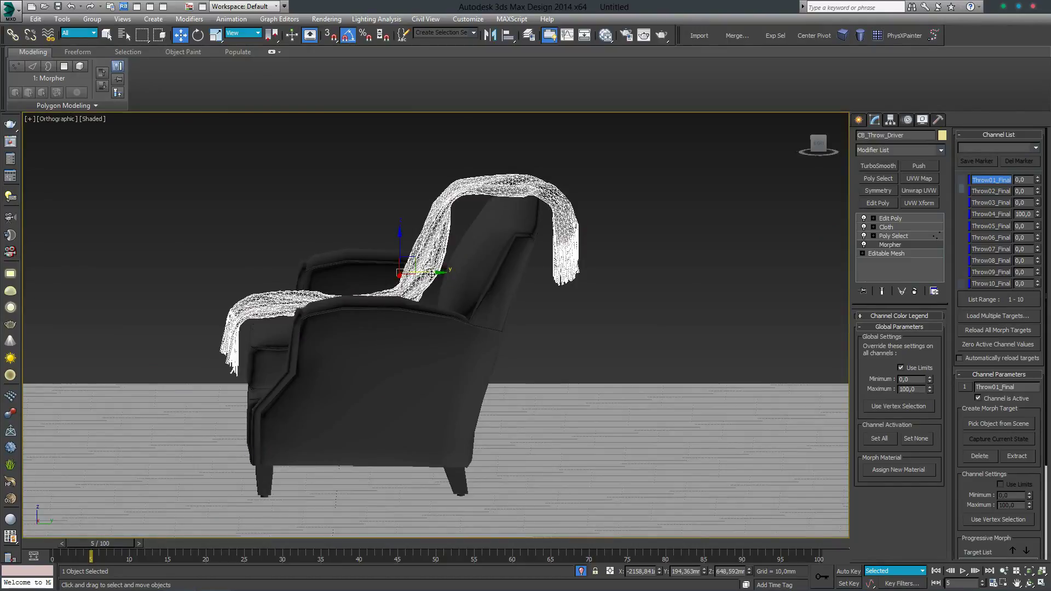
{"action": "left_click_drag", "start_coordinate": [420, 263], "coordinate": [422, 268]}
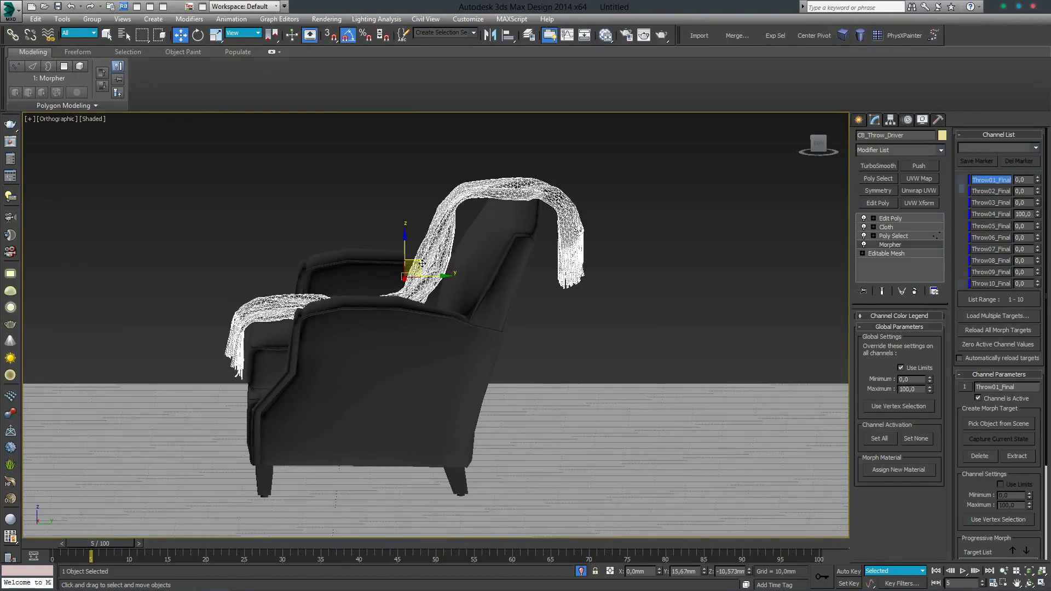
{"action": "mouse_move", "coordinate": [423, 269]}
{"action": "middle_mouse_down", "text": "alt"}
{"action": "mouse_move", "coordinate": [472, 337]}
{"action": "mouse_move", "coordinate": [462, 312]}
{"action": "mouse_move", "coordinate": [480, 298]}
{"action": "middle_mouse_up", "text": "alt"}
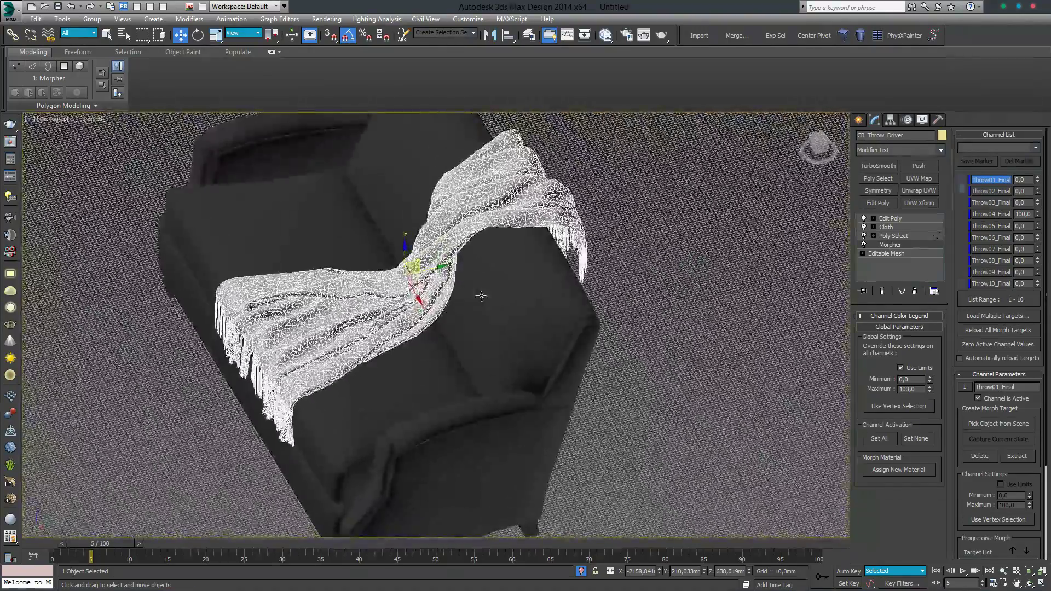
- Reset the Cloth state and add Metropole_Sofa to the cloth simulation objects
{"action": "left_click", "coordinate": [884, 228]}
{"action": "left_click", "coordinate": [882, 484]}
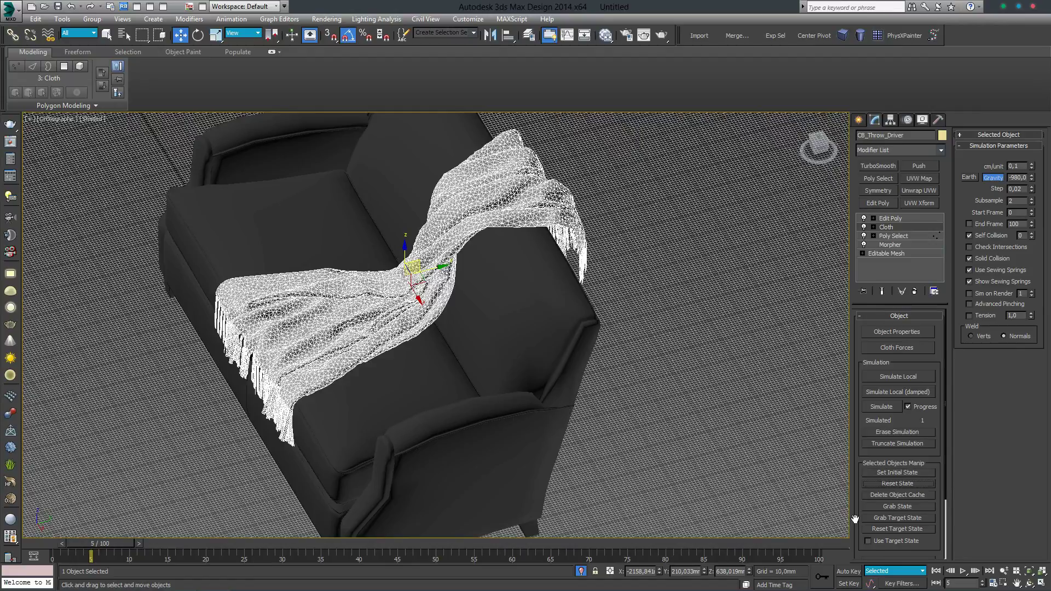
{"action": "left_click_drag", "start_coordinate": [855, 519], "coordinate": [857, 390]}
{"action": "left_click", "coordinate": [875, 499]}
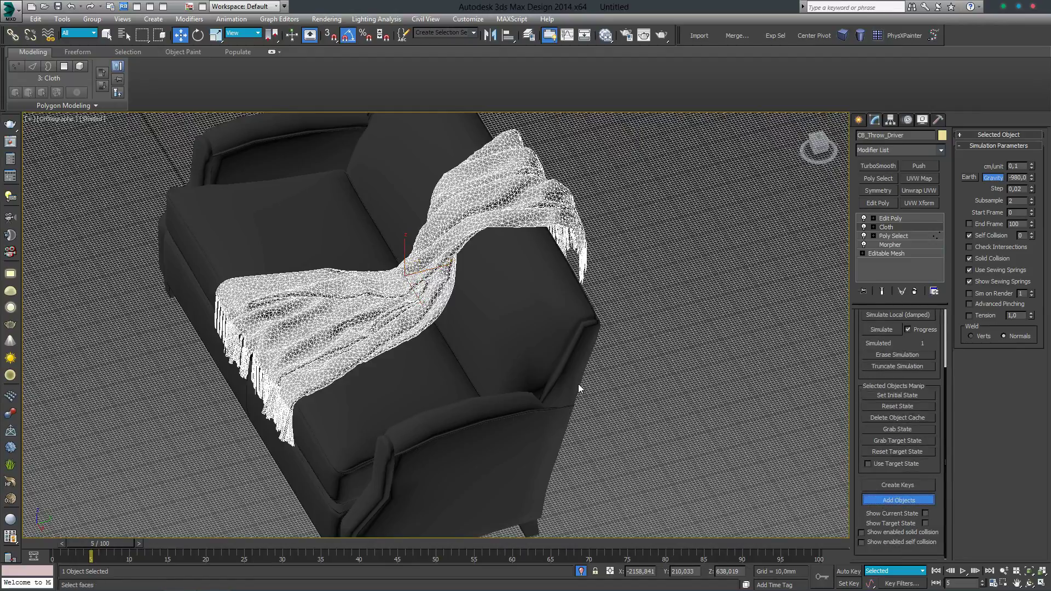
{"action": "left_click", "coordinate": [904, 500]}
{"action": "left_click_drag", "start_coordinate": [854, 338], "coordinate": [853, 386]}
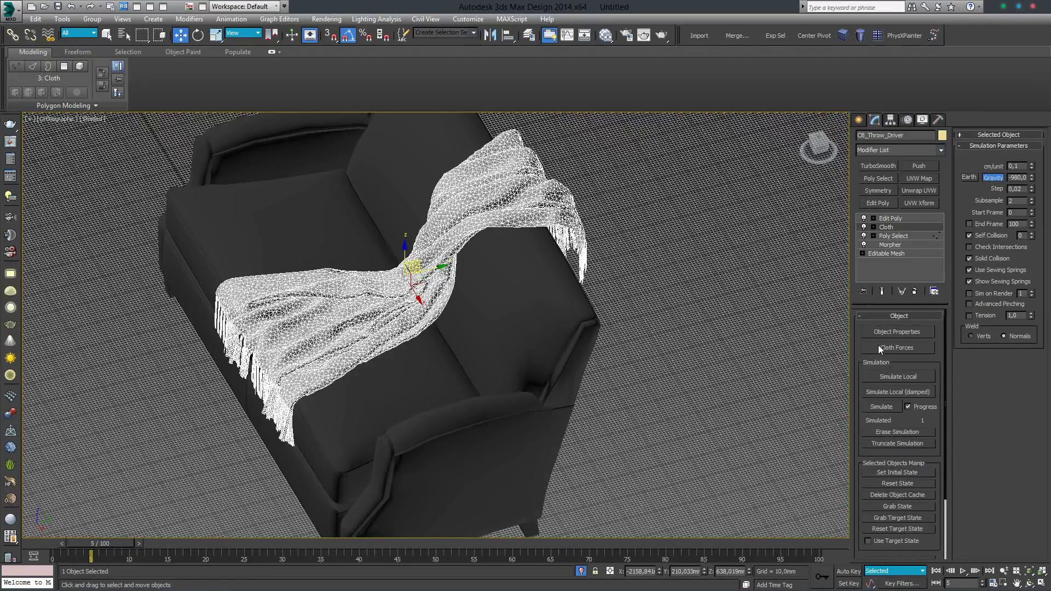
- Set Metropole_Sofa's object property to Collision Object
{"action": "left_click", "coordinate": [882, 333]}
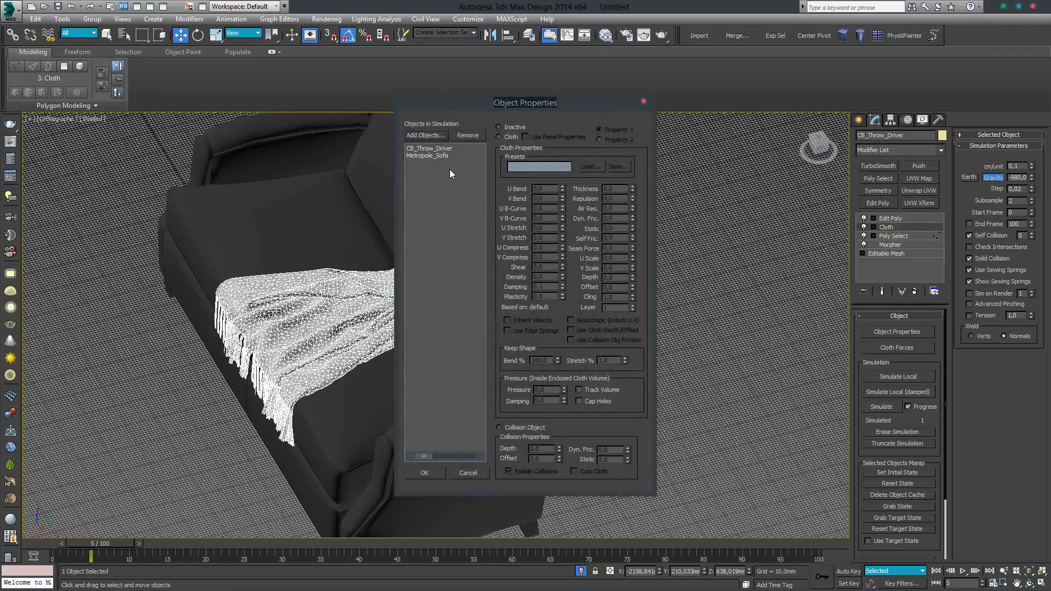
{"action": "left_click", "coordinate": [498, 427]}
{"action": "left_click", "coordinate": [428, 474]}
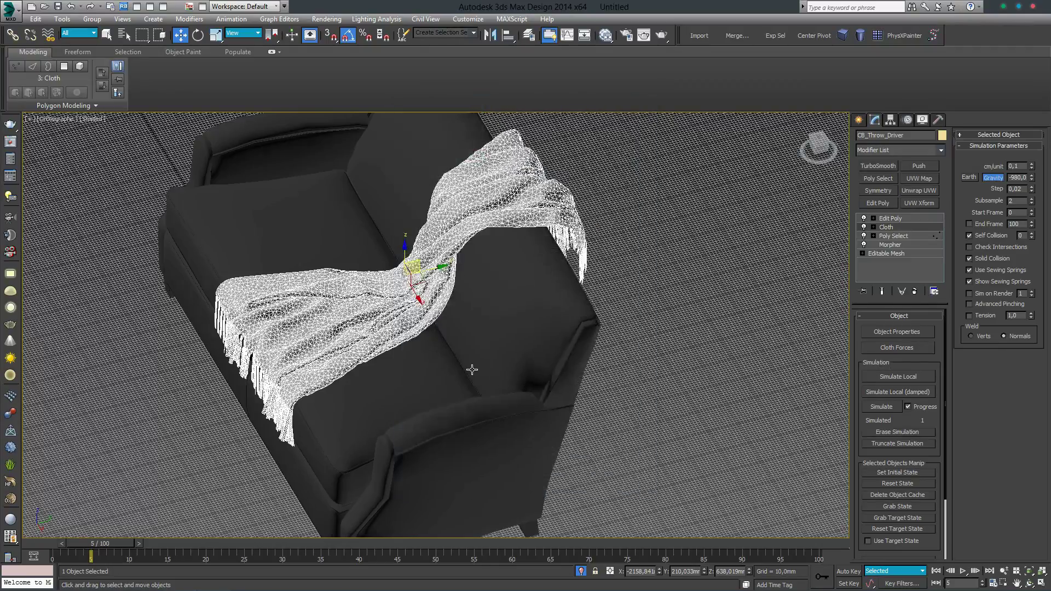
{"action": "middle_click_drag", "start_coordinate": [471, 368], "coordinate": [437, 371], "text": "alt"}
- In Edit Poly, soft-select the throw vertices over the sofa back with wide falloff and pull them down
{"action": "left_click", "coordinate": [885, 219]}
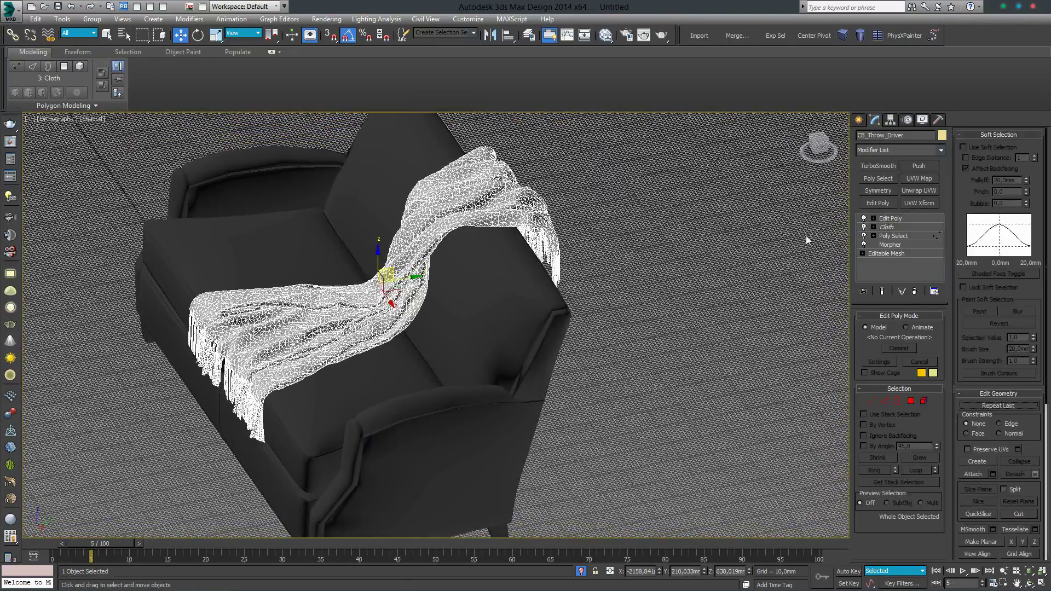
{"action": "middle_click_drag", "start_coordinate": [581, 264], "coordinate": [492, 258], "text": "alt"}
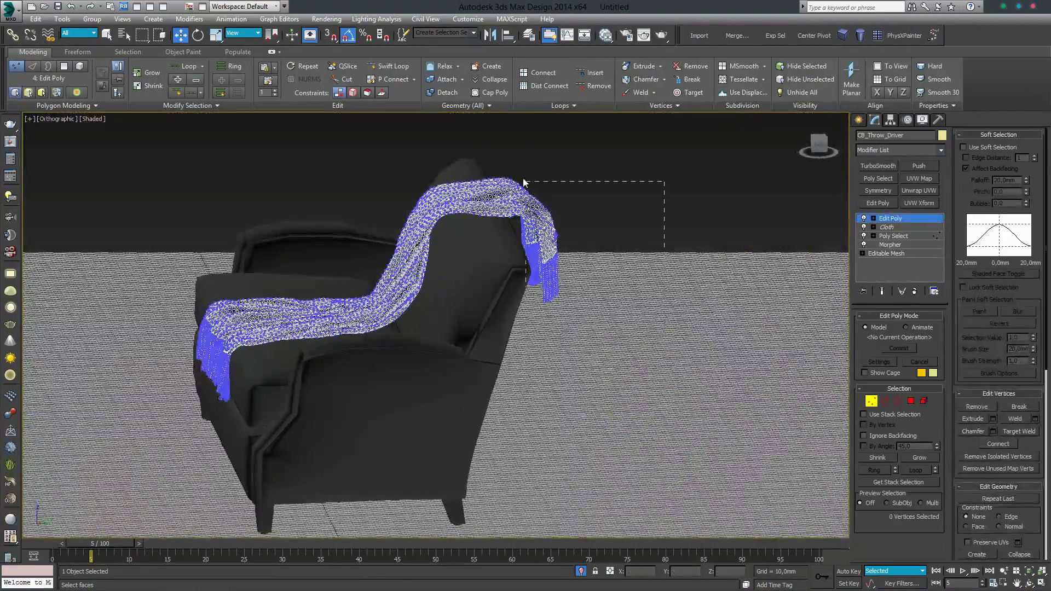
{"action": "left_click_drag", "start_coordinate": [663, 368], "coordinate": [472, 141]}
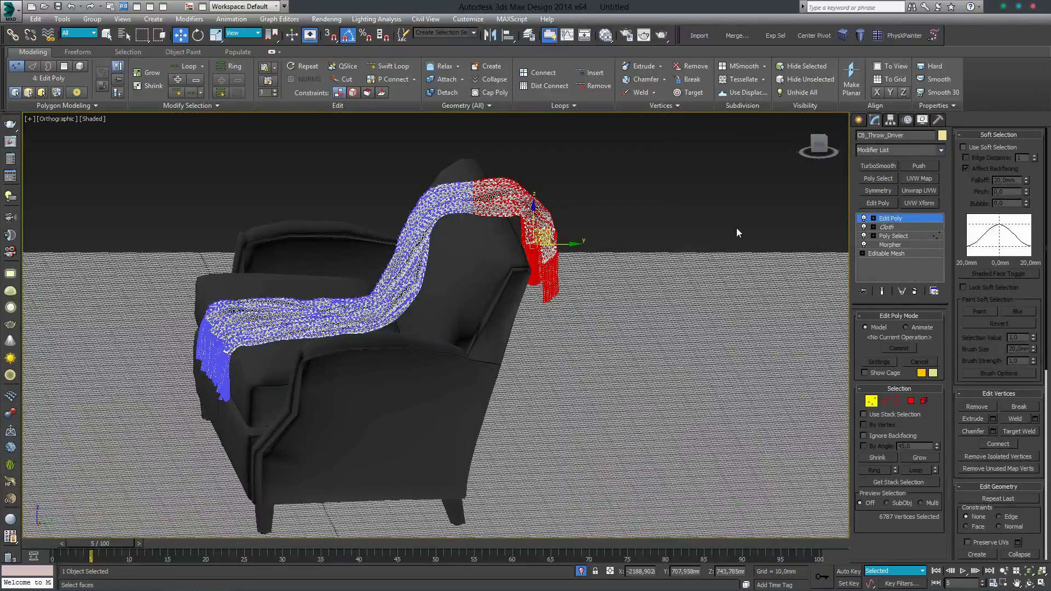
{"action": "left_click", "coordinate": [968, 147]}
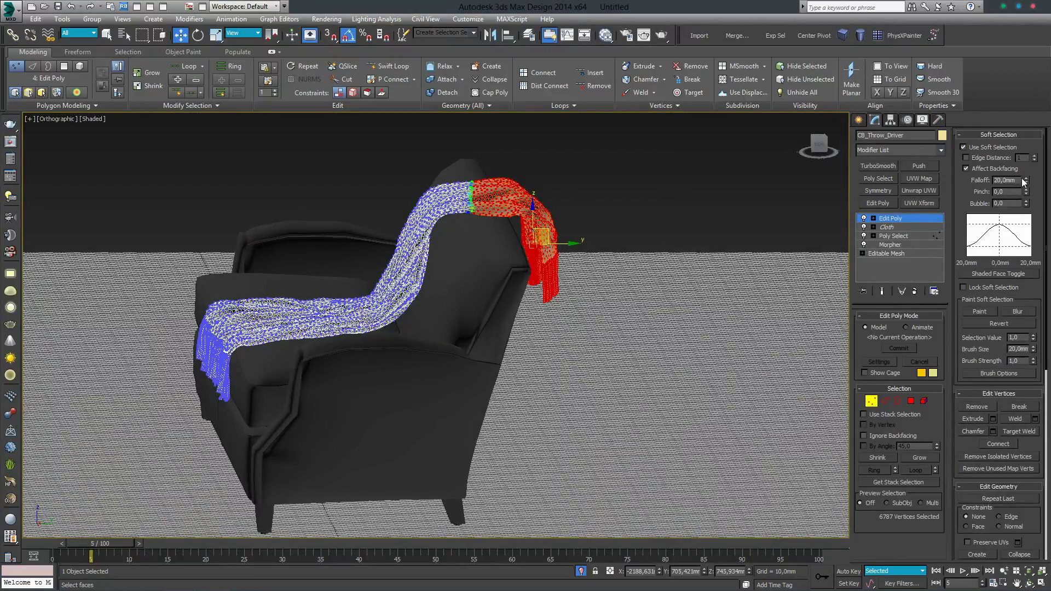
{"action": "mouse_move", "coordinate": [1027, 155]}
{"action": "left_mouse_down"}
{"action": "mouse_move", "coordinate": [942, 528]}
{"action": "mouse_move", "coordinate": [937, 135]}
{"action": "left_mouse_up"}
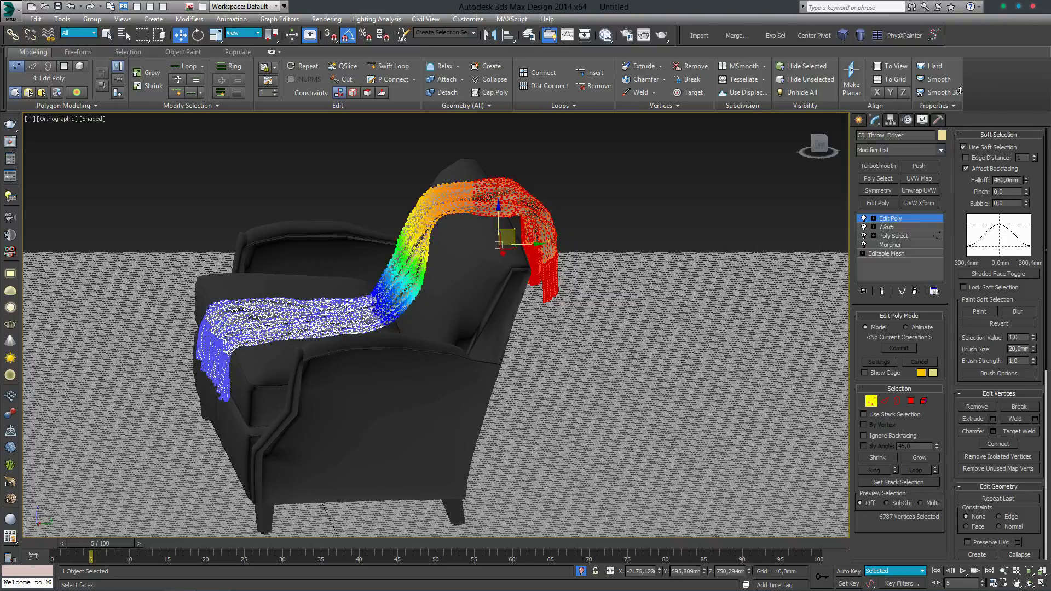
{"action": "scroll", "coordinate": [496, 216], "scroll_direction": "up", "scroll_amount": 2}
{"action": "scroll", "coordinate": [497, 215], "scroll_direction": "up", "scroll_amount": 2}
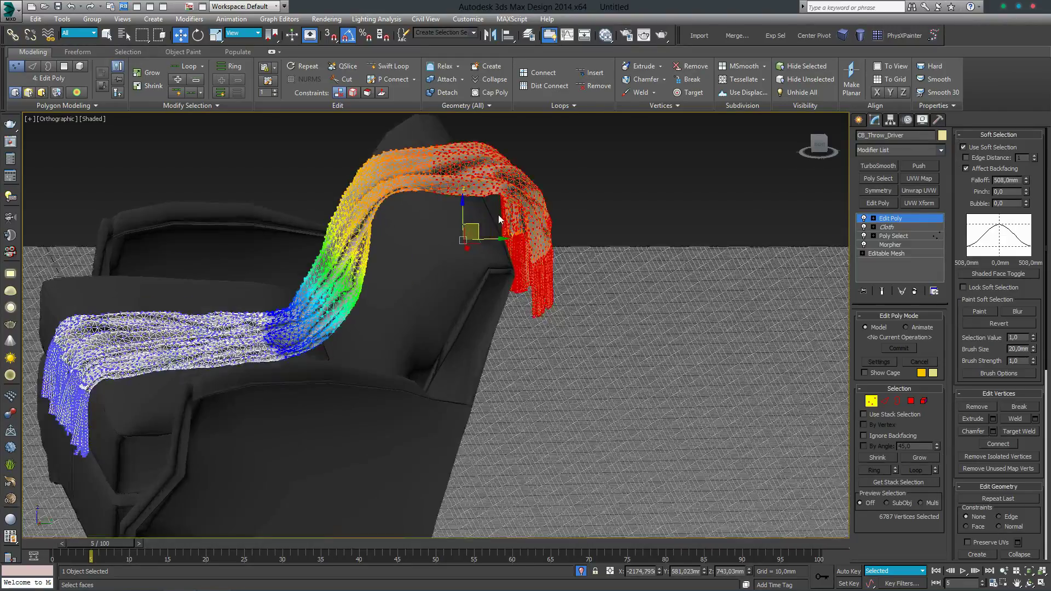
{"action": "scroll", "coordinate": [495, 218], "scroll_direction": "up", "scroll_amount": 1}
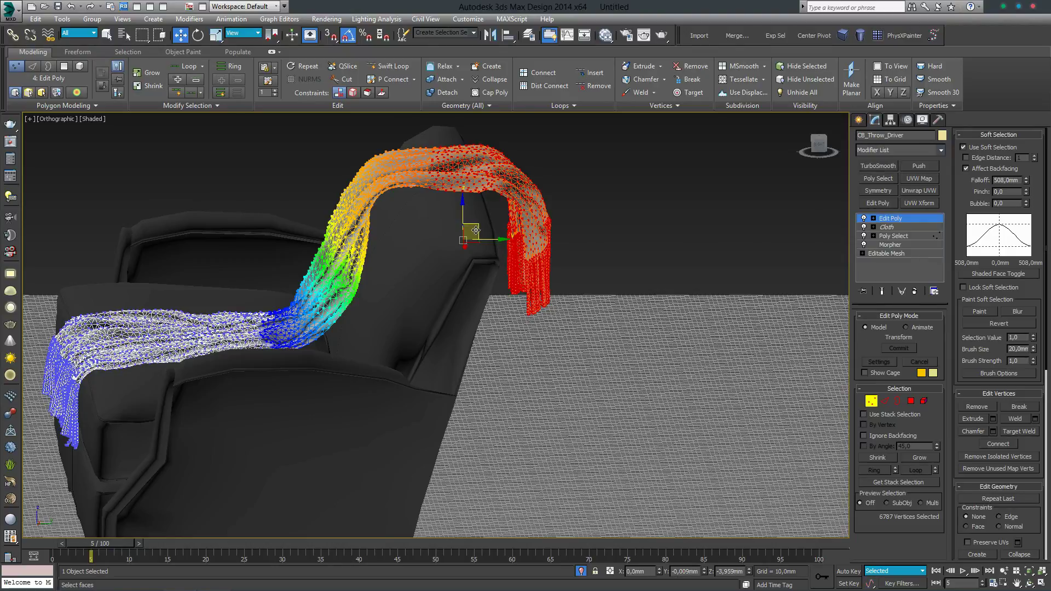
{"action": "left_click_drag", "start_coordinate": [476, 225], "coordinate": [465, 245]}
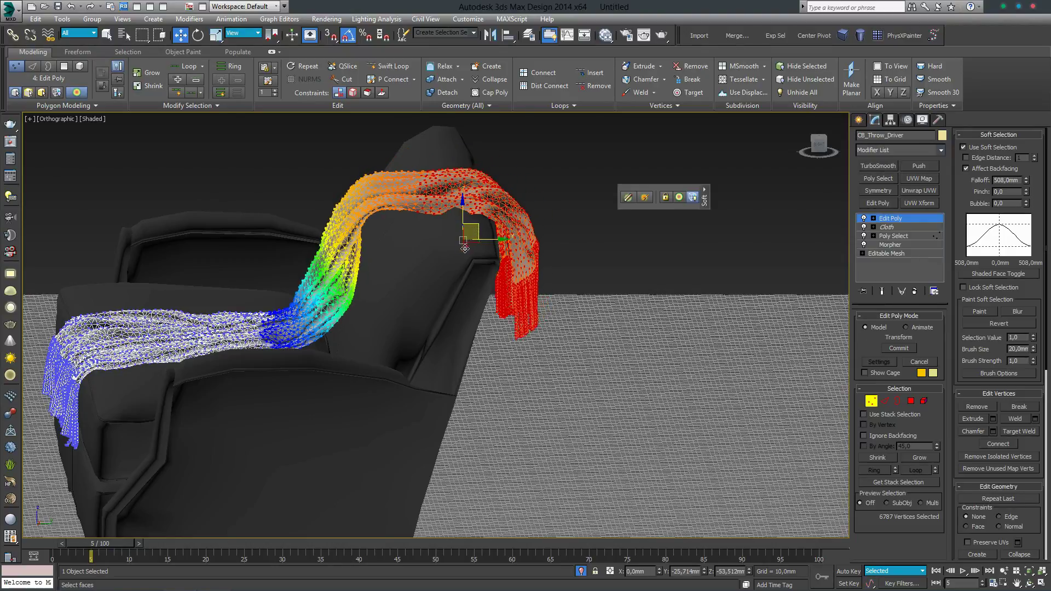
{"action": "left_click_drag", "start_coordinate": [466, 245], "coordinate": [446, 225]}
{"action": "middle_click_drag", "start_coordinate": [447, 225], "coordinate": [299, 155], "text": "alt"}
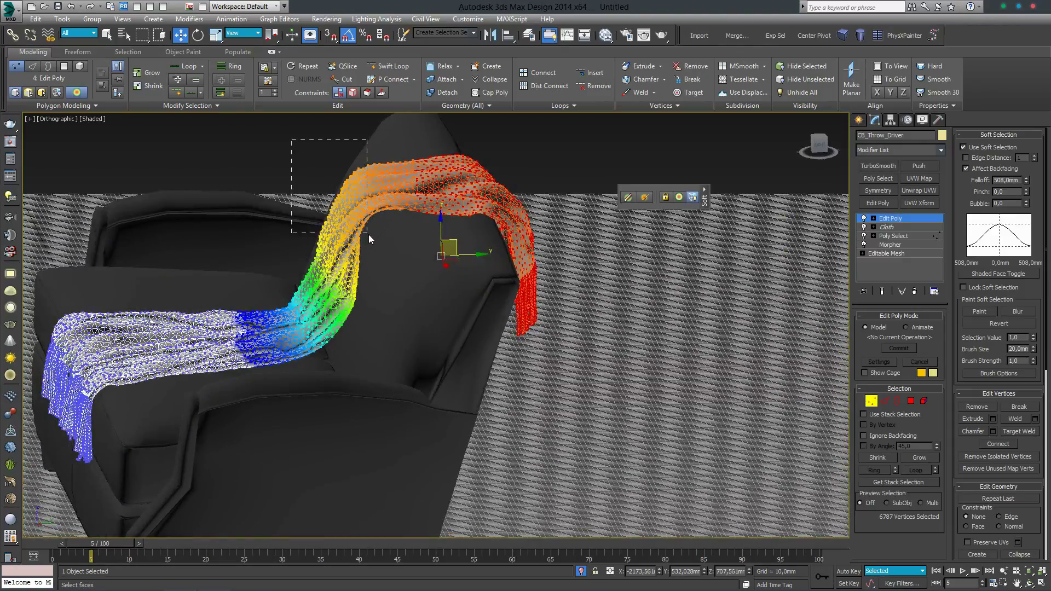
- Reselect a smaller cloth patch with 238,76mm falloff, push it down, and exit vertex mode
{"action": "left_click_drag", "start_coordinate": [369, 234], "coordinate": [371, 233]}
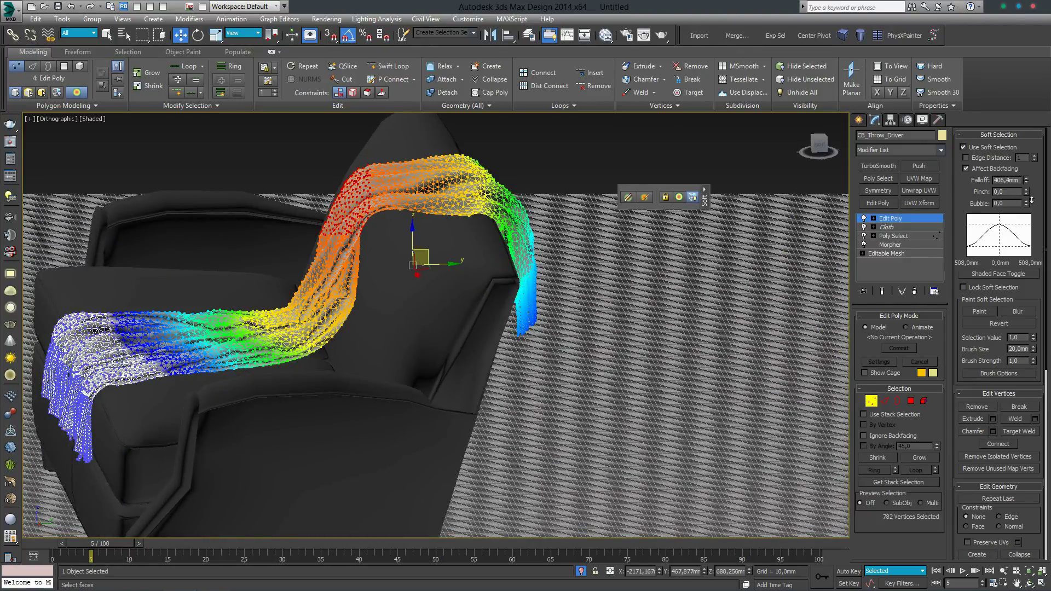
{"action": "left_click_drag", "start_coordinate": [1029, 179], "coordinate": [1029, 208]}
{"action": "left_click_drag", "start_coordinate": [378, 226], "coordinate": [411, 234]}
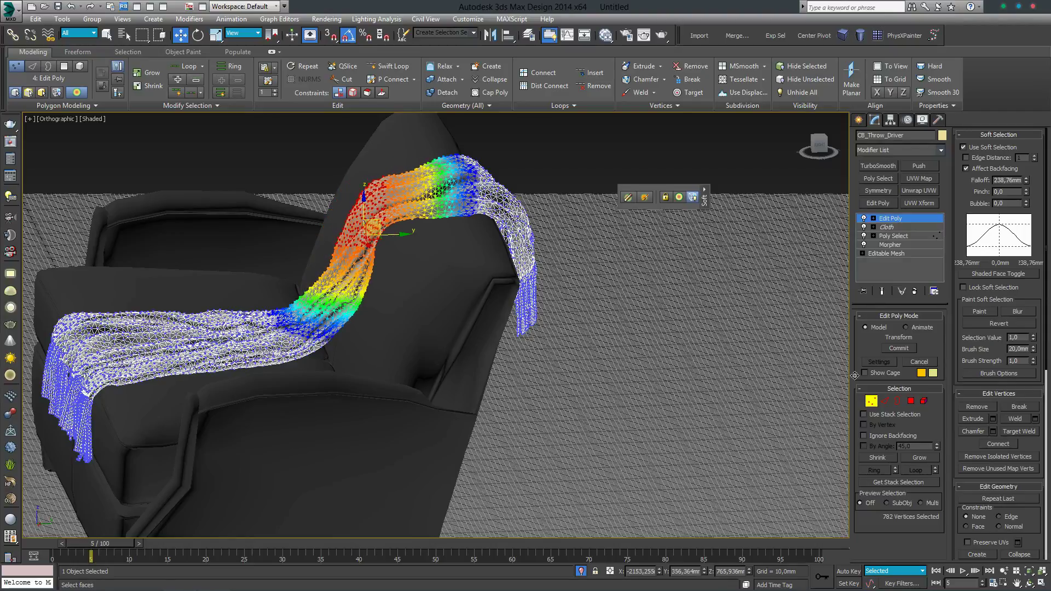
{"action": "key", "text": "1"}
{"action": "mouse_move", "coordinate": [433, 236]}
{"action": "middle_mouse_down", "text": "alt"}
{"action": "mouse_move", "coordinate": [471, 241]}
{"action": "mouse_move", "coordinate": [482, 257]}
{"action": "middle_mouse_up", "text": "alt"}
{"action": "scroll", "coordinate": [471, 241], "scroll_direction": "down", "scroll_amount": 3}
- Delete the Edit Poly modifier so Cloth is the top of the throw's stack
{"action": "left_click", "coordinate": [886, 227]}
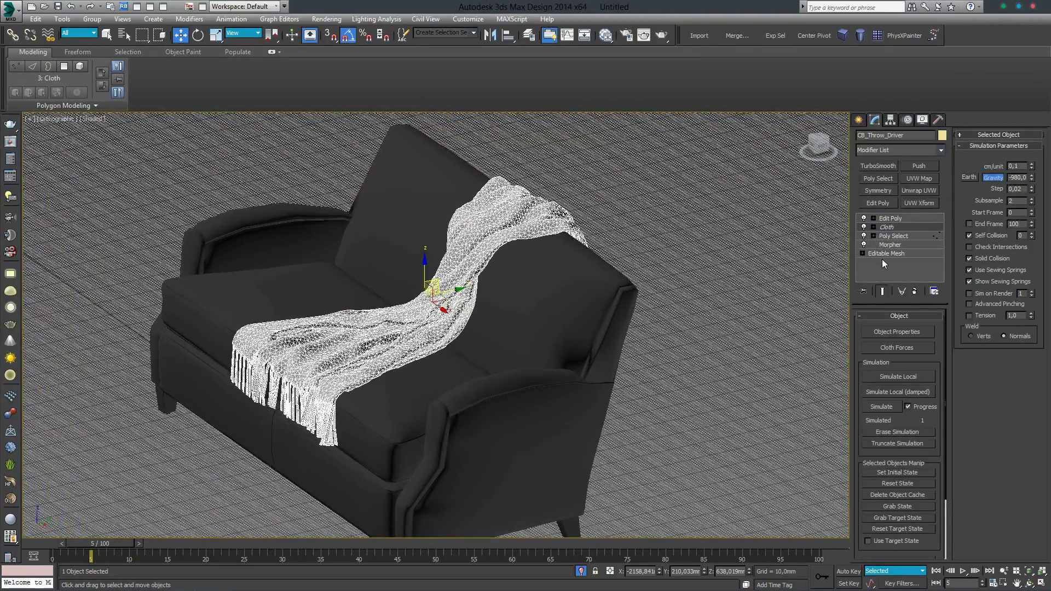
{"action": "left_click", "coordinate": [881, 292]}
{"action": "left_click", "coordinate": [896, 473]}
{"action": "left_click", "coordinate": [890, 218]}
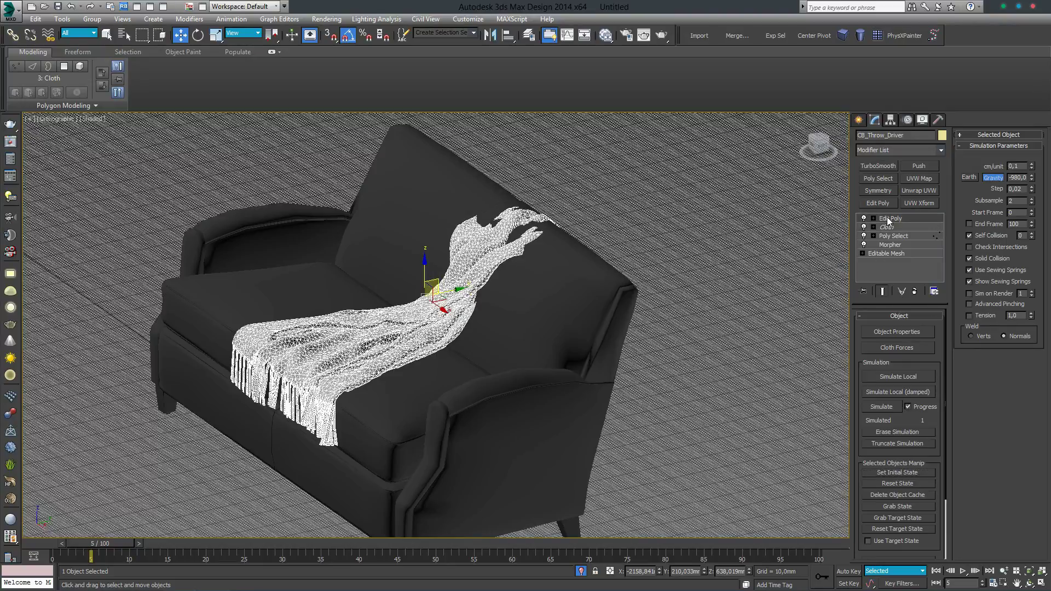
{"action": "left_click", "coordinate": [915, 291]}
- Rewind the time slider to frame 0
{"action": "middle_click_drag", "start_coordinate": [515, 242], "coordinate": [535, 234]}
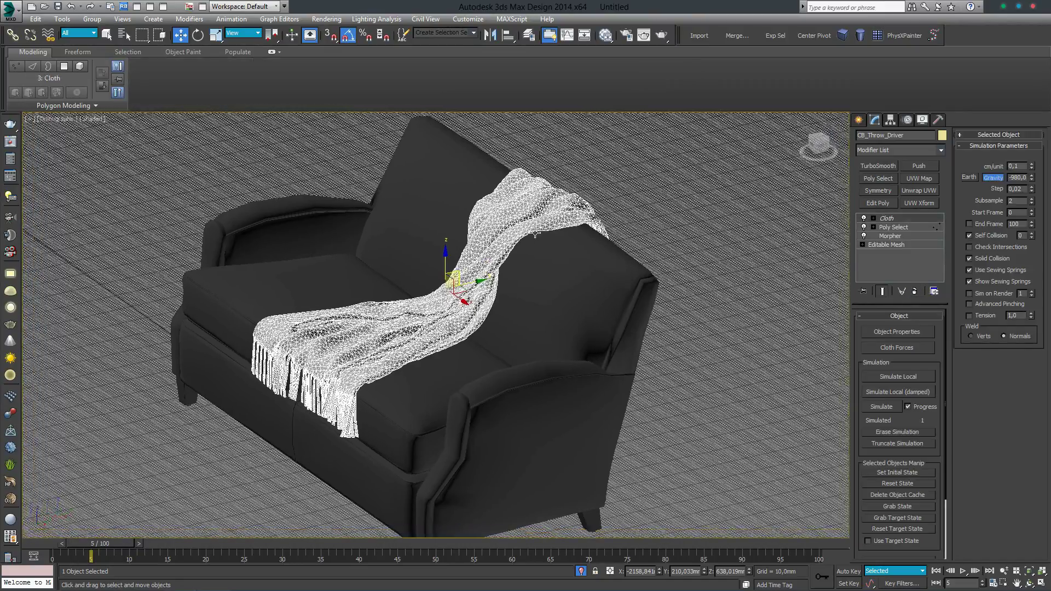
{"action": "middle_click_drag", "start_coordinate": [671, 330], "coordinate": [662, 316], "text": "alt"}
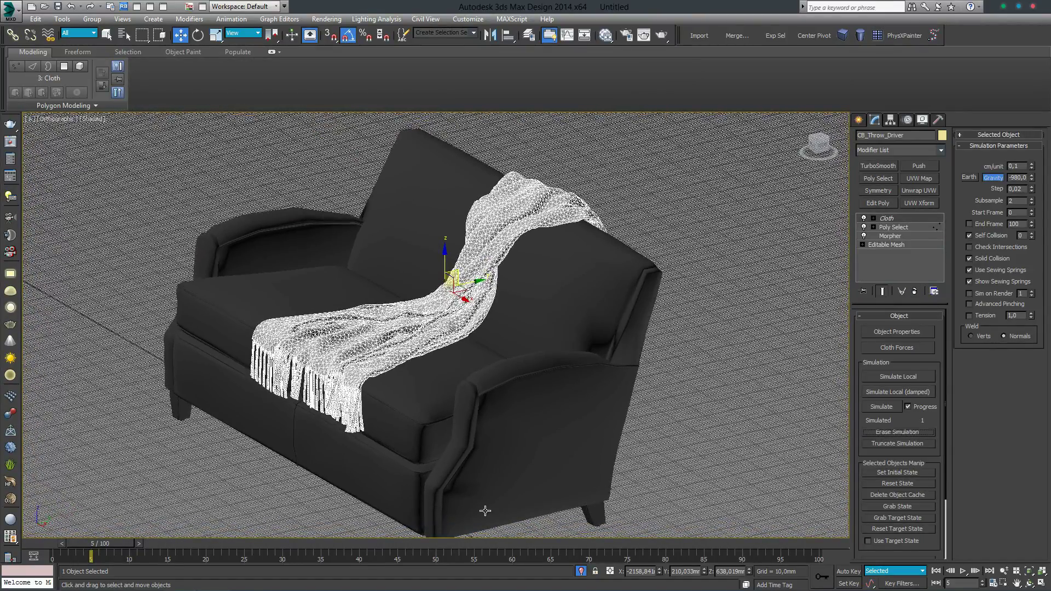
{"action": "left_click_drag", "start_coordinate": [122, 546], "coordinate": [35, 547]}
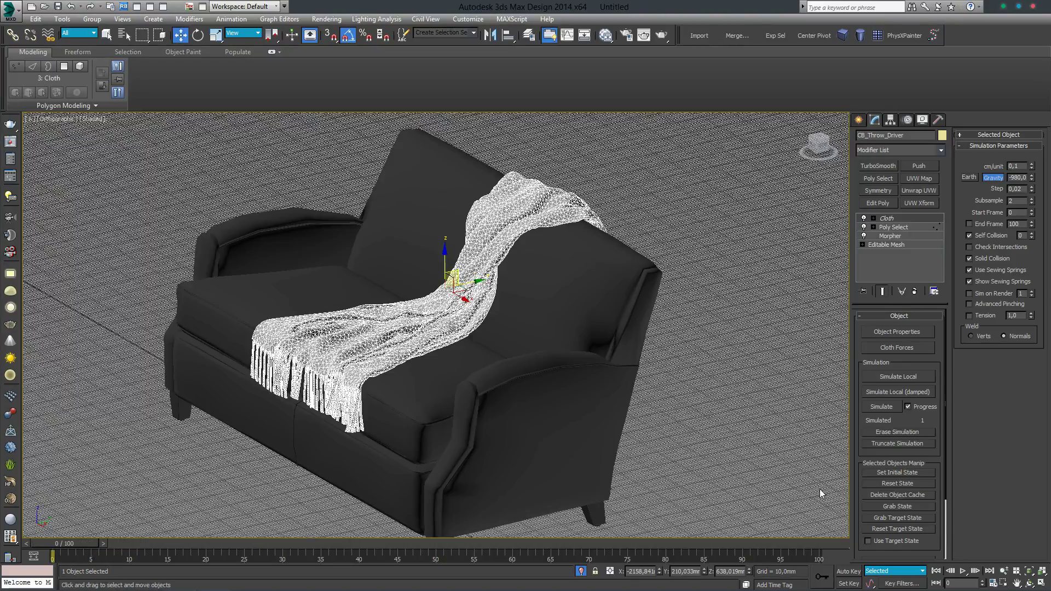
- Run the cloth simulation and cancel it after about 10 frames
{"action": "left_click", "coordinate": [889, 409]}
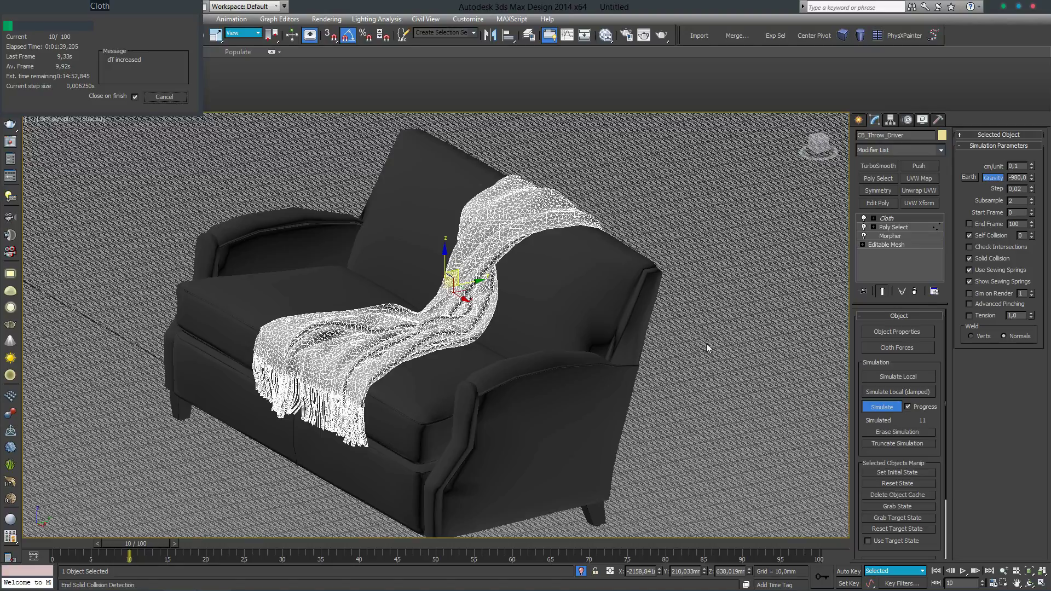
{"action": "left_click", "coordinate": [165, 97]}
{"action": "mouse_move", "coordinate": [494, 214]}
{"action": "middle_mouse_down"}
{"action": "mouse_move", "coordinate": [504, 214]}
{"action": "mouse_move", "coordinate": [485, 241]}
{"action": "mouse_move", "coordinate": [559, 276]}
{"action": "middle_mouse_up"}
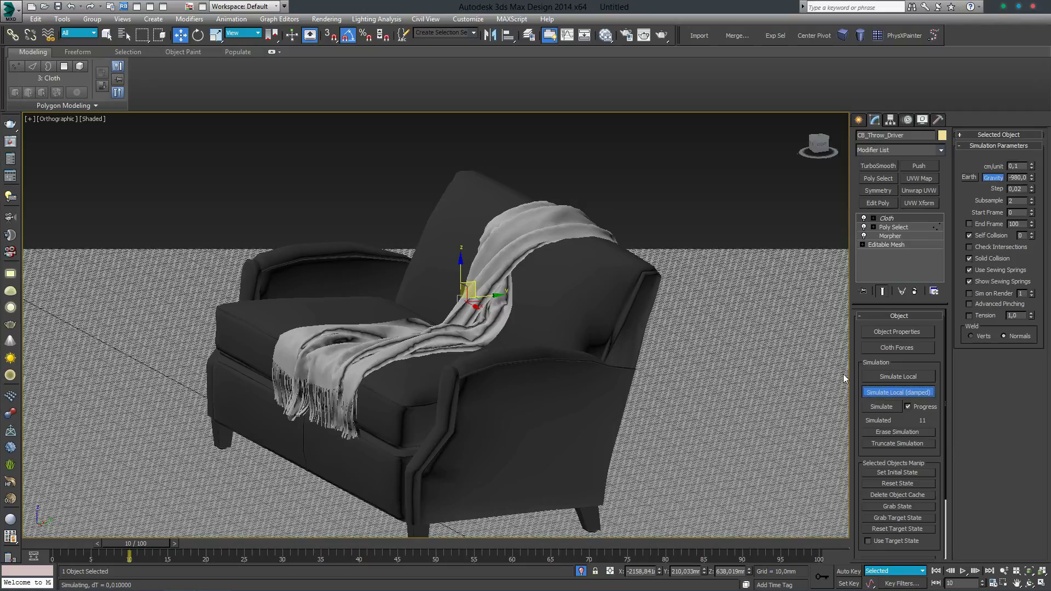
- Stop the damped local run, then re-simulate the cloth and cancel around frame 31
{"action": "left_click", "coordinate": [877, 394]}
{"action": "middle_click_drag", "start_coordinate": [784, 391], "coordinate": [740, 386], "text": "alt"}
{"action": "left_click", "coordinate": [878, 407]}
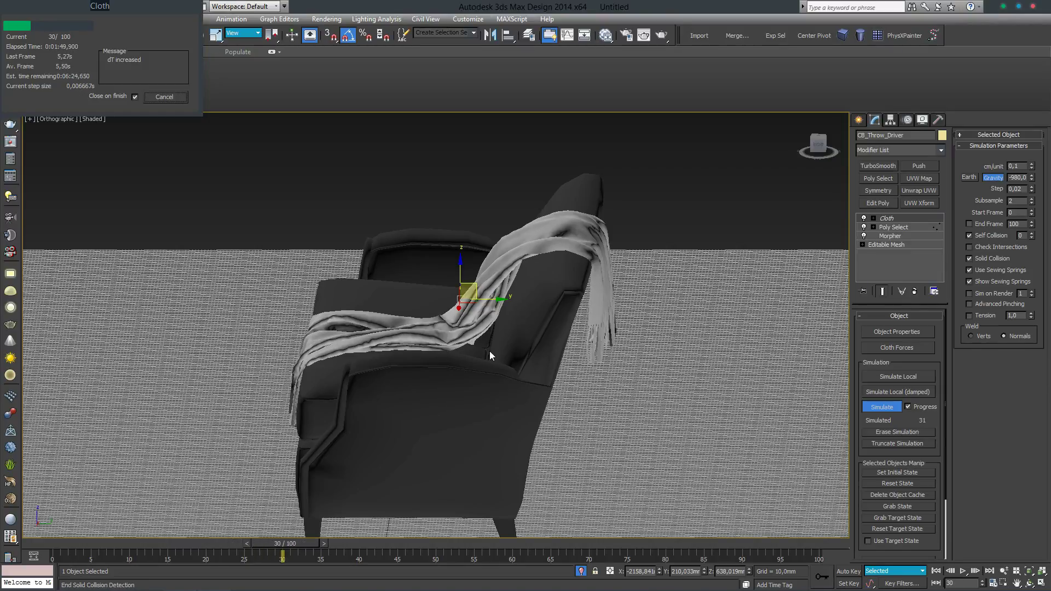
{"action": "left_click", "coordinate": [165, 97]}
{"action": "mouse_move", "coordinate": [466, 298]}
{"action": "middle_mouse_down", "text": "alt"}
{"action": "mouse_move", "coordinate": [645, 311]}
{"action": "mouse_move", "coordinate": [695, 292]}
{"action": "mouse_move", "coordinate": [546, 289]}
{"action": "mouse_move", "coordinate": [490, 274]}
{"action": "mouse_move", "coordinate": [550, 315]}
{"action": "mouse_move", "coordinate": [399, 311]}
{"action": "mouse_move", "coordinate": [491, 340]}
{"action": "middle_mouse_up", "text": "alt"}
{"action": "scroll", "coordinate": [398, 310], "scroll_direction": "down", "scroll_amount": 5}
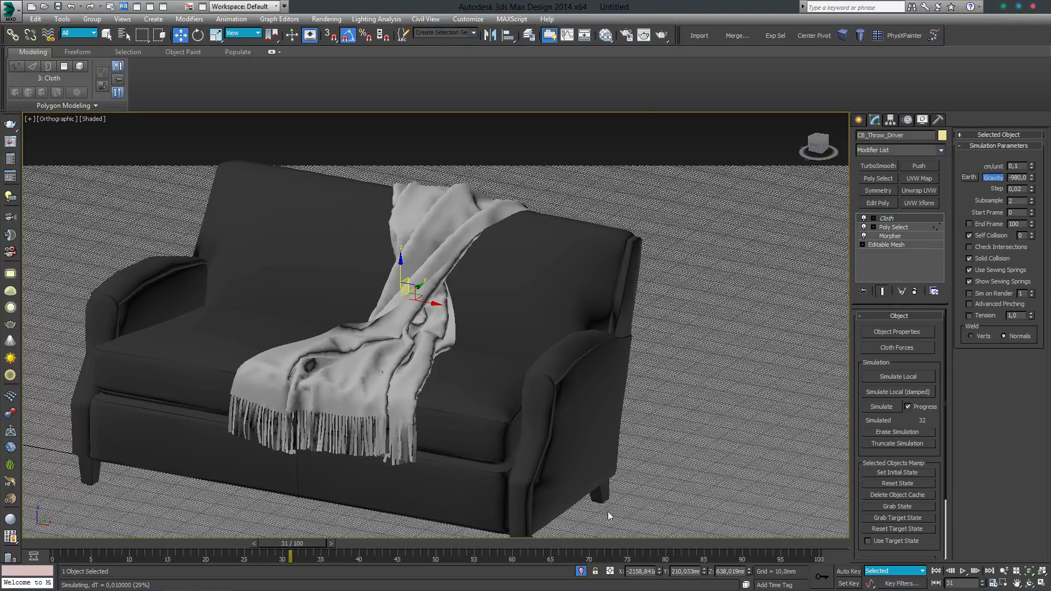
- Collapse all of the throw's modifiers into an editable mesh and end isolation
{"action": "right_click", "coordinate": [884, 221]}
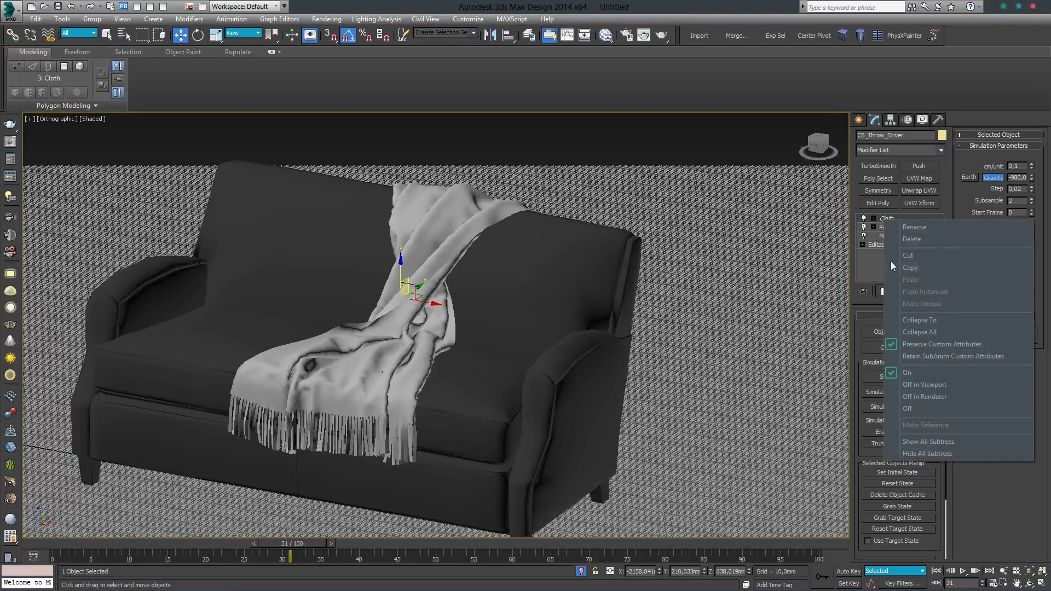
{"action": "left_click", "coordinate": [913, 320]}
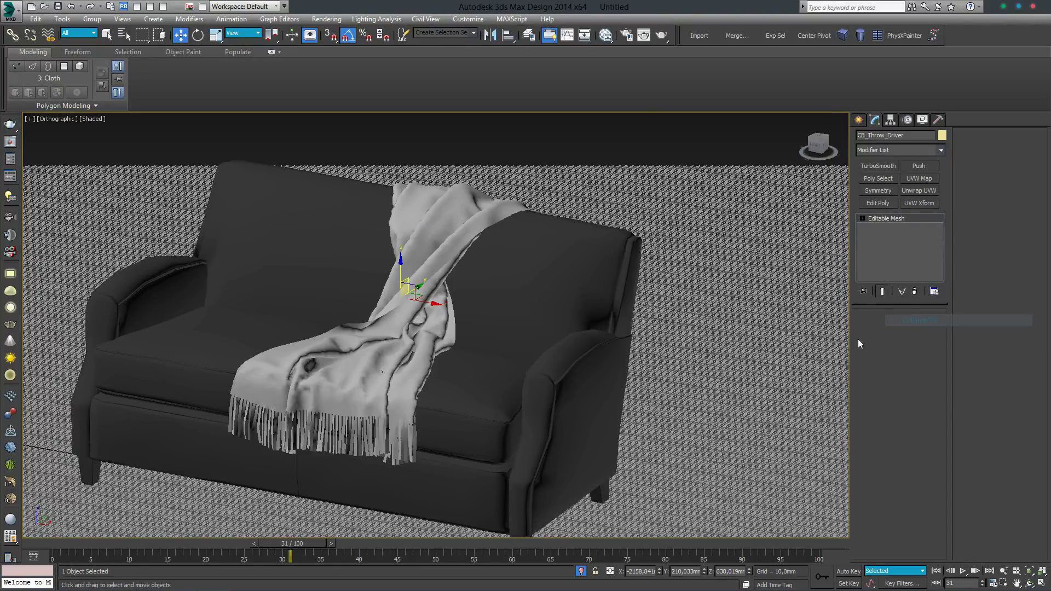
{"action": "left_click", "coordinate": [580, 571]}
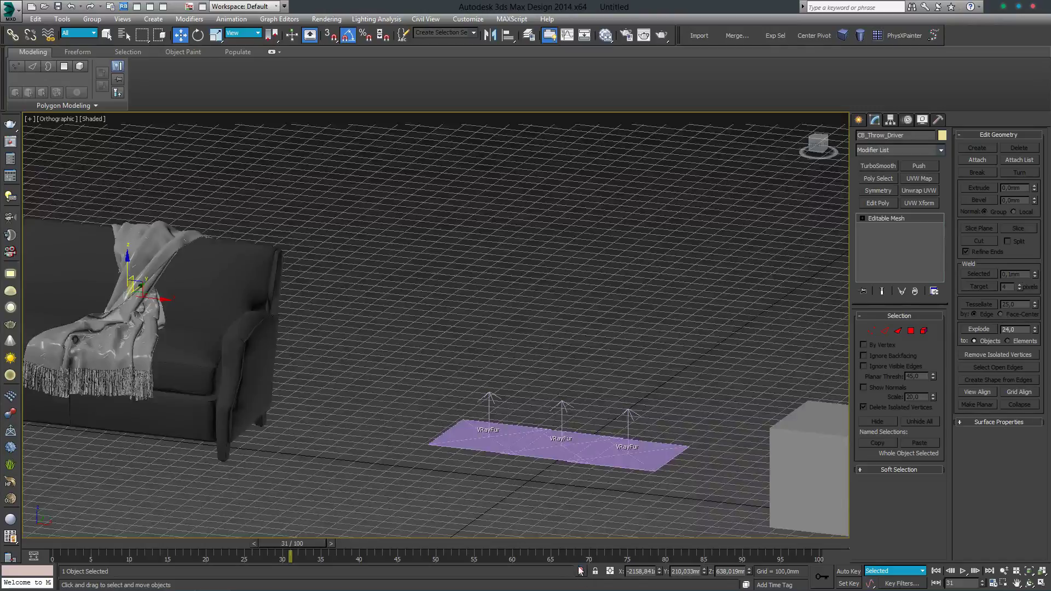
{"action": "mouse_move", "coordinate": [446, 418]}
{"action": "middle_mouse_down", "text": "alt"}
{"action": "mouse_move", "coordinate": [414, 383]}
{"action": "mouse_move", "coordinate": [445, 370]}
{"action": "mouse_move", "coordinate": [496, 421]}
{"action": "middle_mouse_up", "text": "alt"}
{"action": "scroll", "coordinate": [415, 383], "scroll_direction": "up", "scroll_amount": 5}
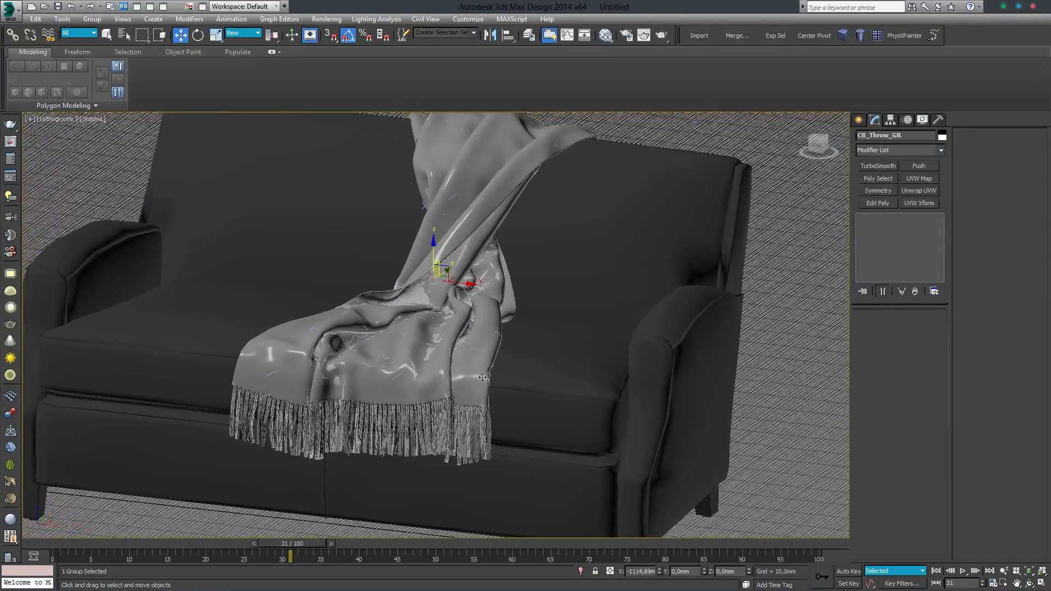
- Select CB_Throw_GR, isolate it to inspect the drape, then show the sofa again
{"action": "left_click", "coordinate": [497, 421]}
{"action": "scroll", "coordinate": [475, 426], "scroll_direction": "up", "scroll_amount": 3}
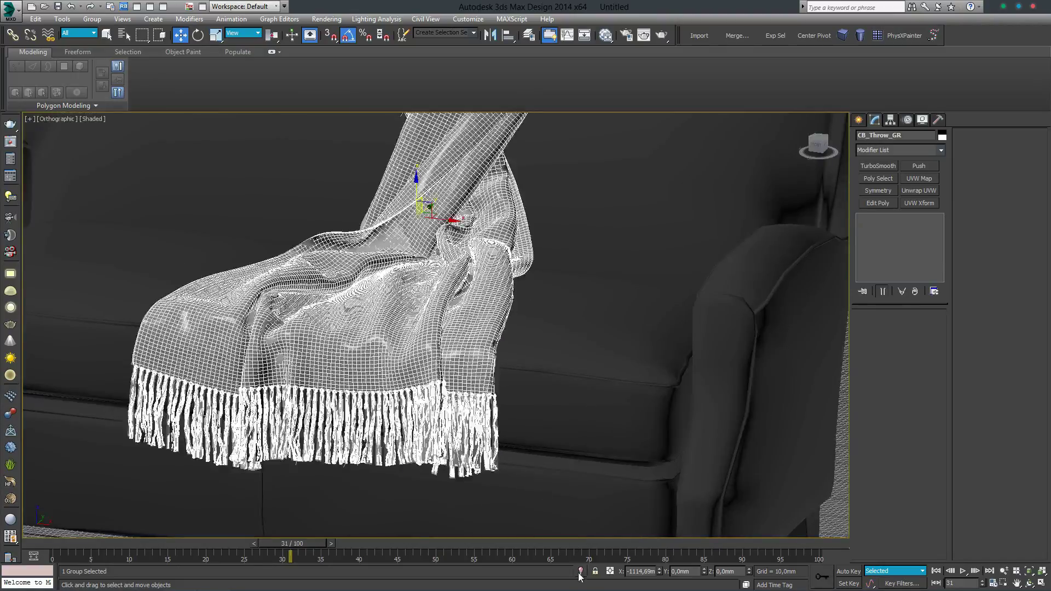
{"action": "left_click", "coordinate": [582, 571]}
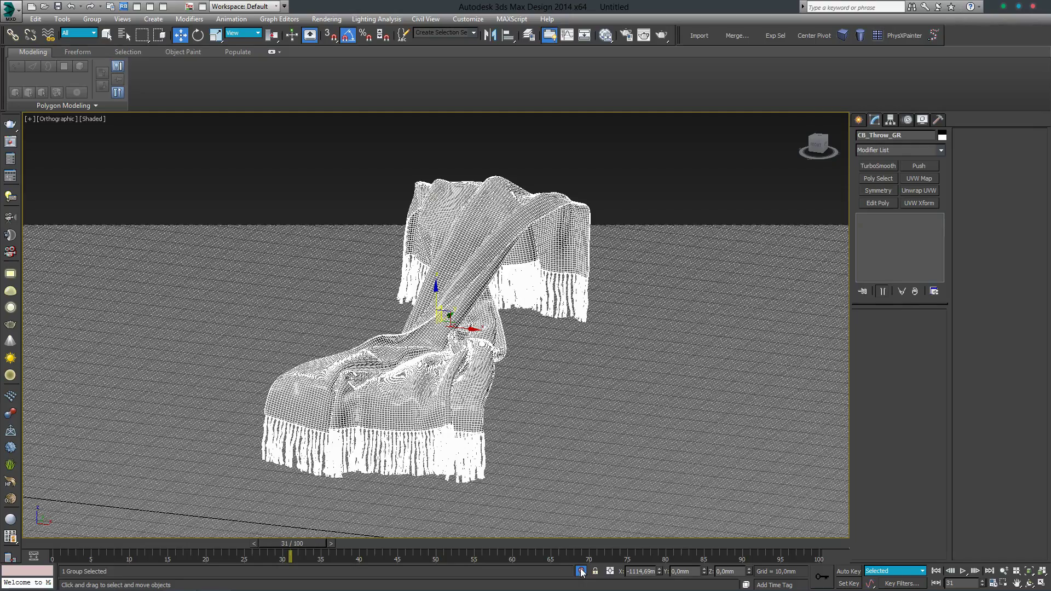
{"action": "middle_click_drag", "start_coordinate": [468, 357], "coordinate": [477, 362]}
{"action": "scroll", "coordinate": [477, 362], "scroll_direction": "down", "scroll_amount": 5}
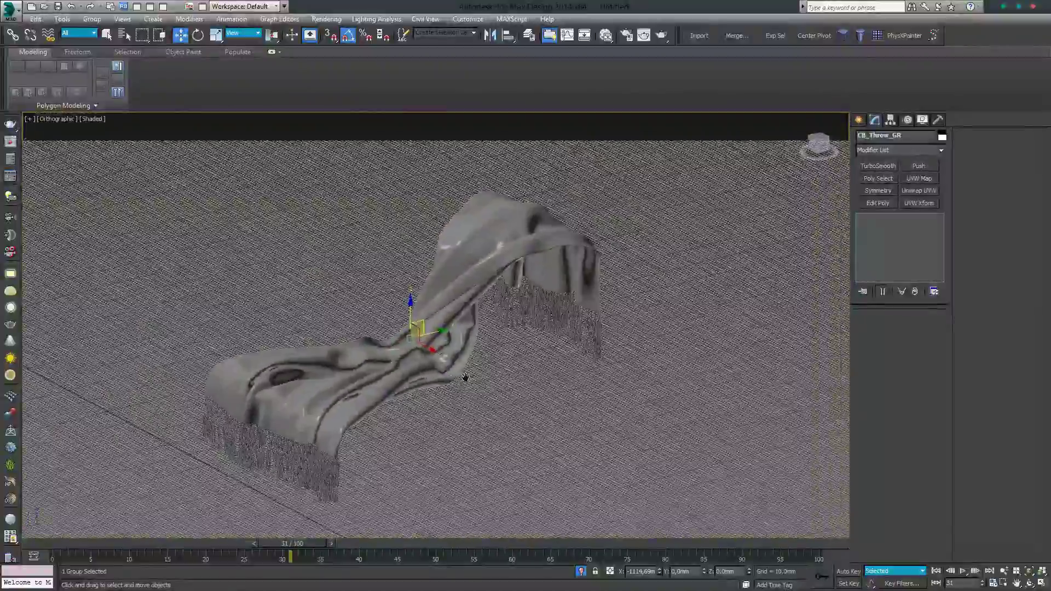
{"action": "left_click", "coordinate": [582, 571]}
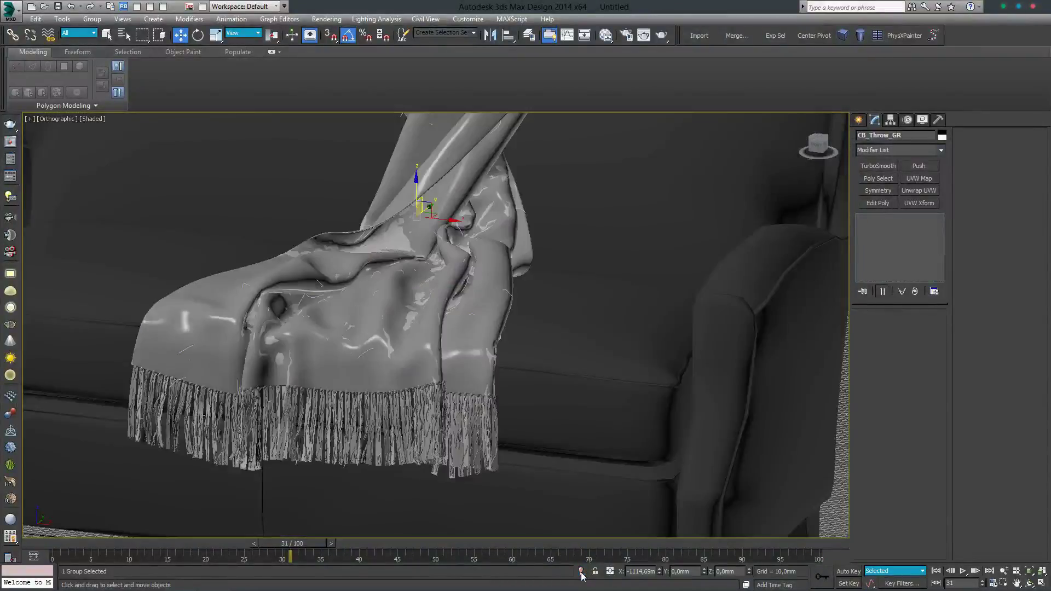